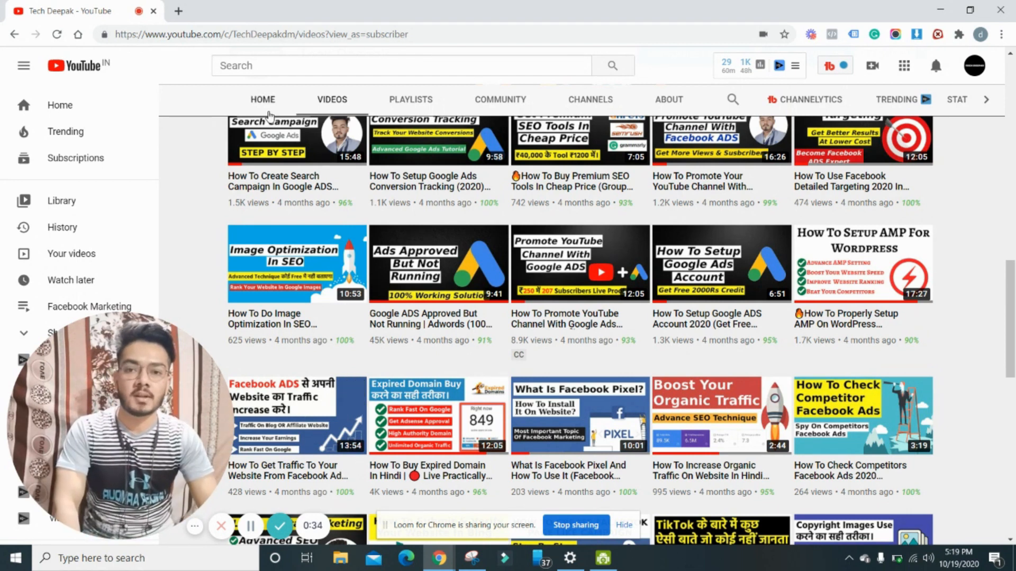
# Open youtube.com in a new incognito window.
pyautogui.hotkey('ctrl', 'shift', 'n')
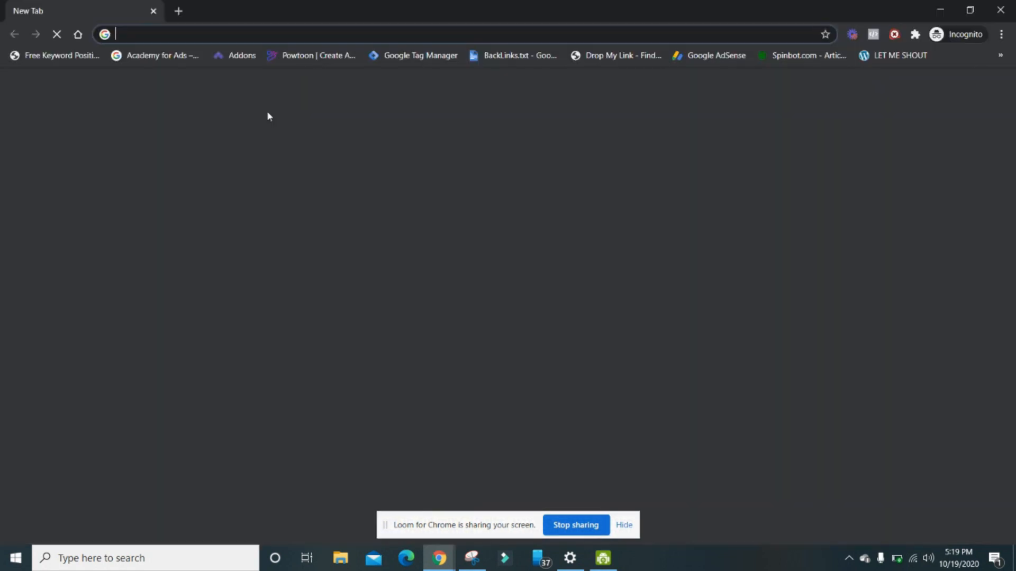
pyautogui.write('youtube.com')
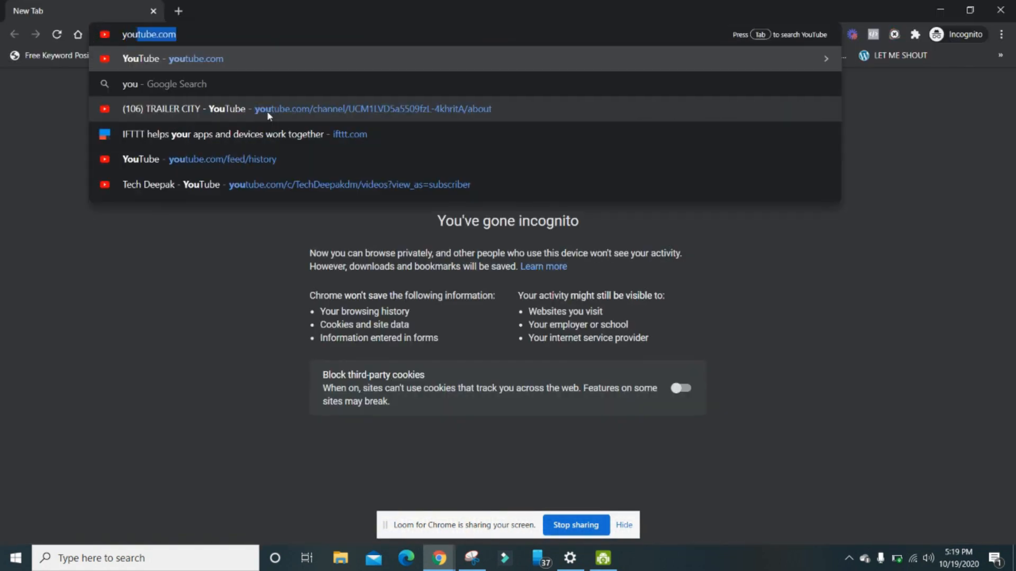
pyautogui.press('Return')
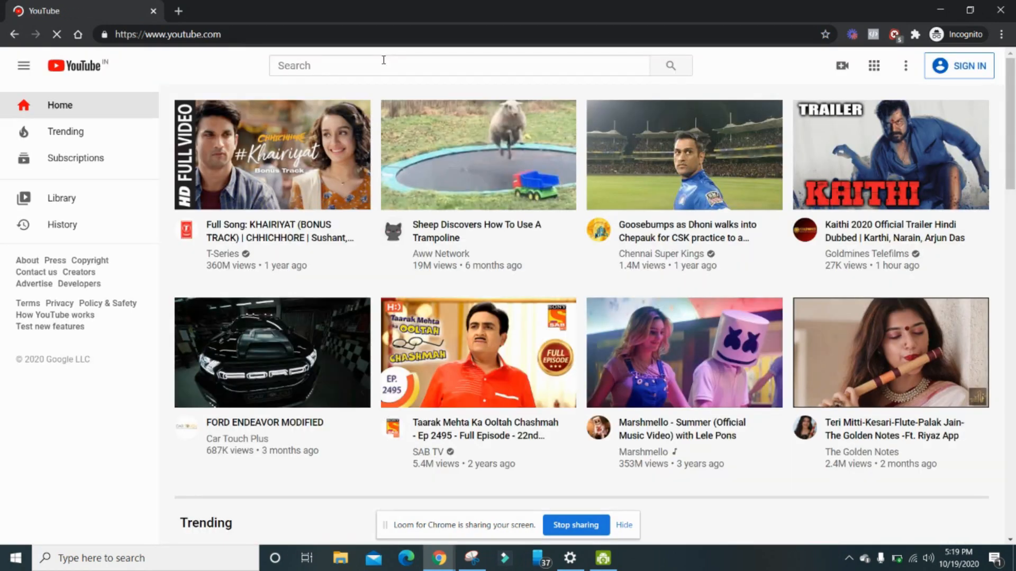
# Search YouTube for the suggested query "ads approved but not running".
pyautogui.click(385, 60)
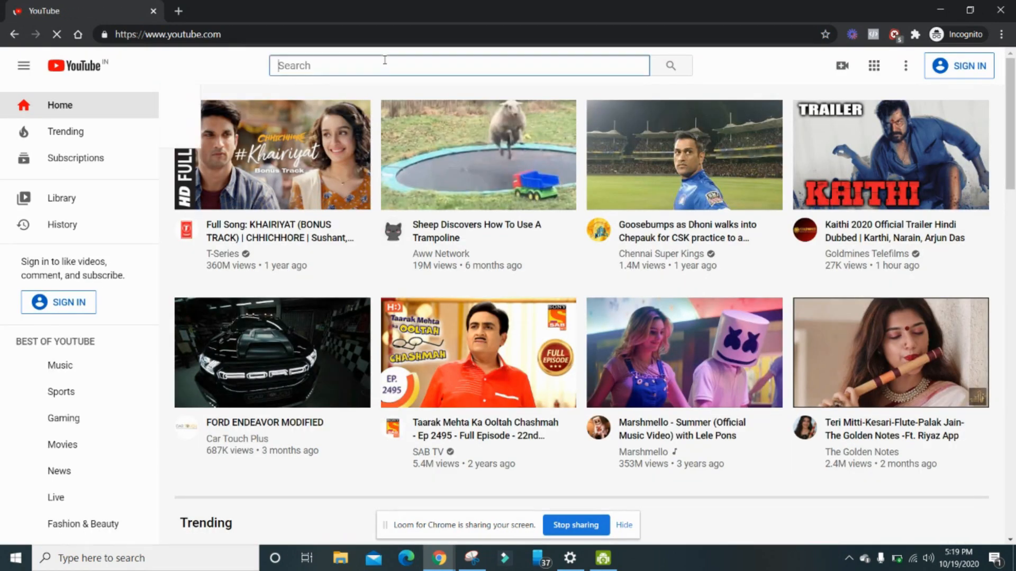
pyautogui.write('ads a')
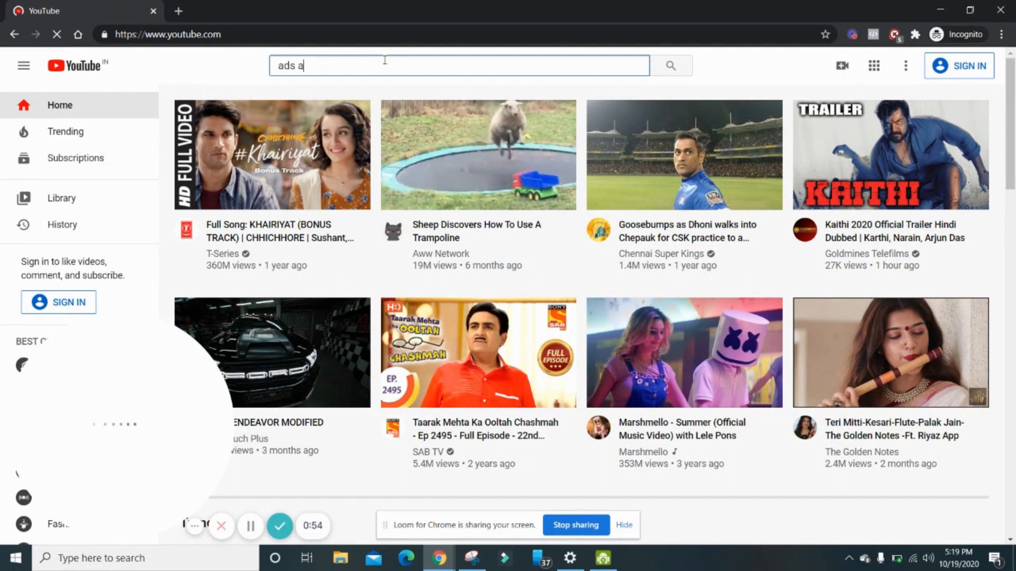
pyautogui.write('pproved')
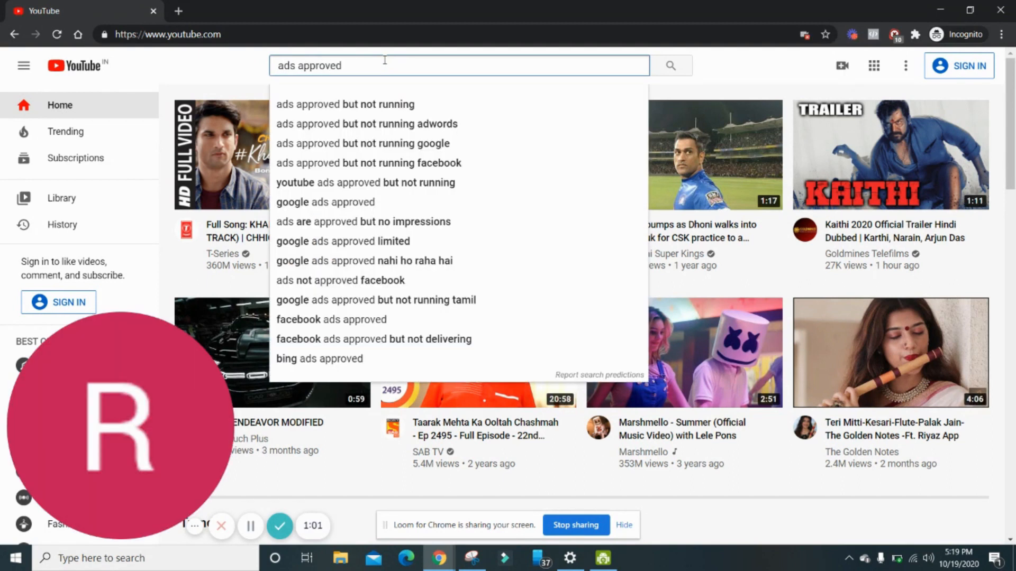
pyautogui.click(386, 104)
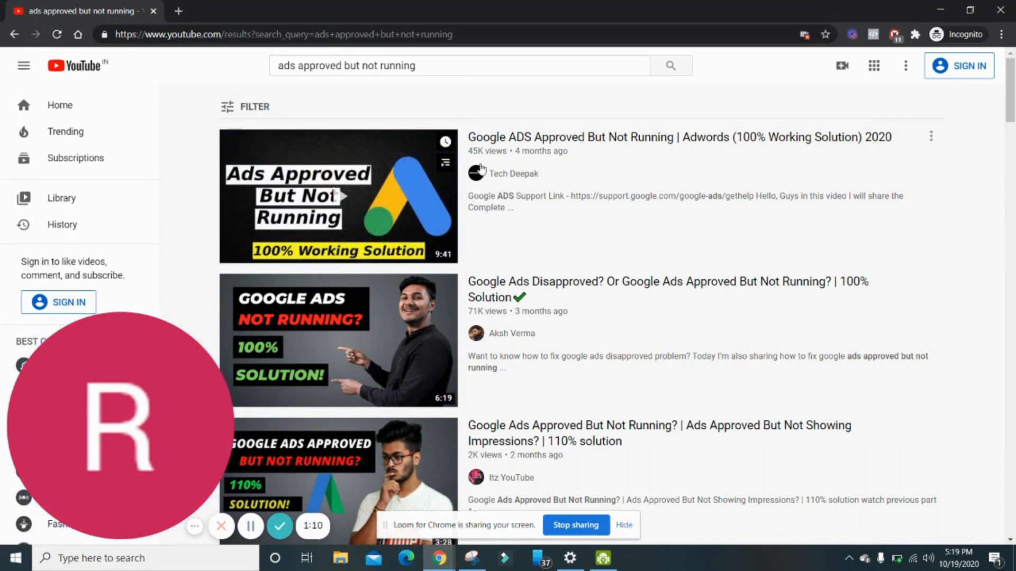
# Replace the query and search for "how to check any website traffic".
pyautogui.click(425, 71)
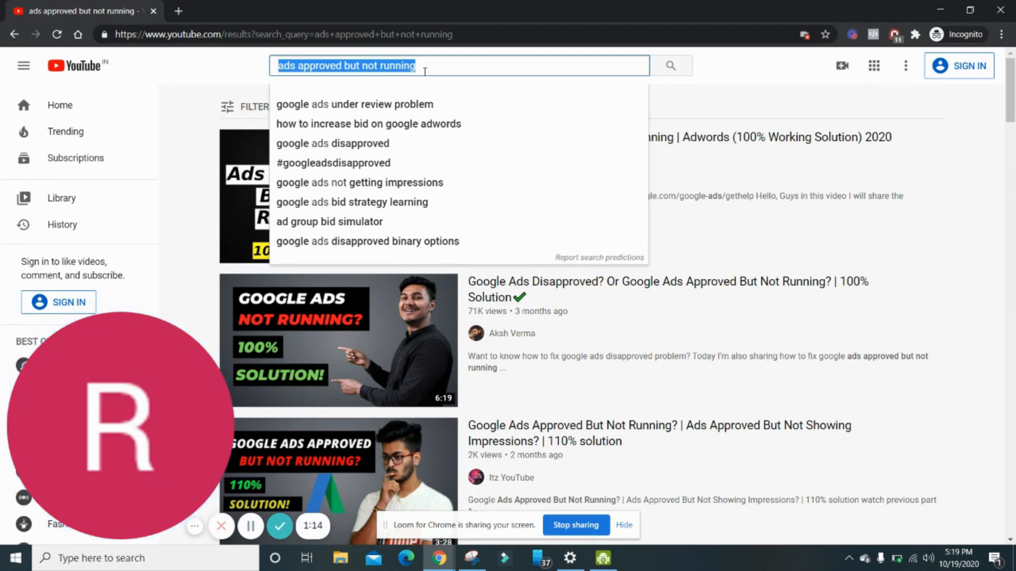
pyautogui.write('how to c')
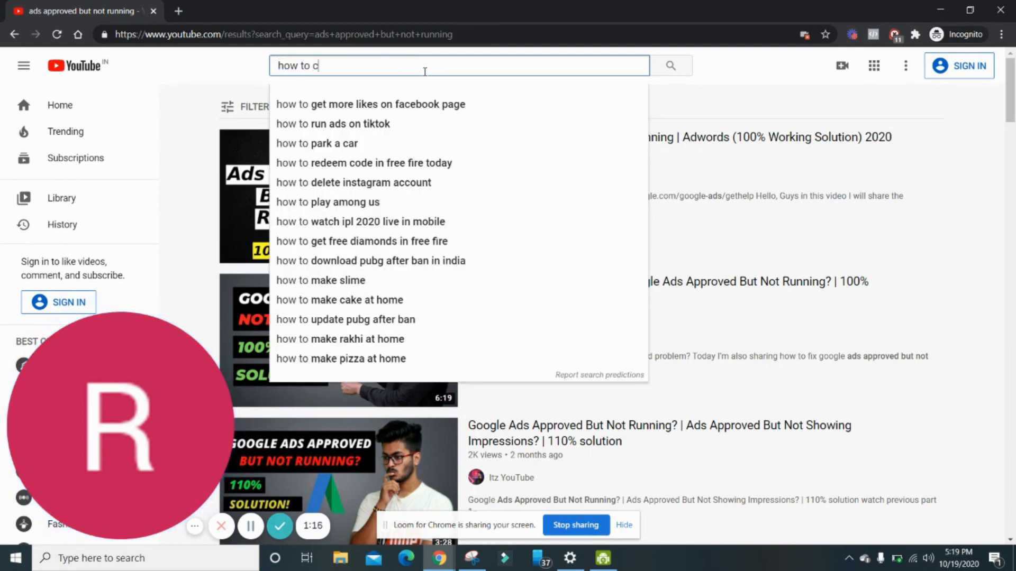
pyautogui.write('heck any')
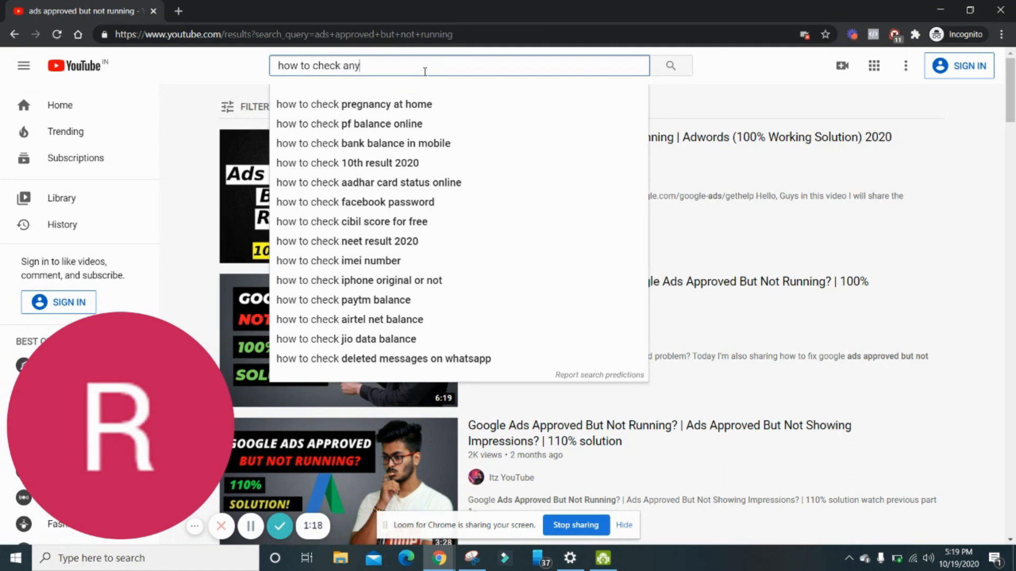
pyautogui.write(' website')
pyautogui.press('Down')
pyautogui.press('Down')
pyautogui.press('Up')
pyautogui.press('Return')
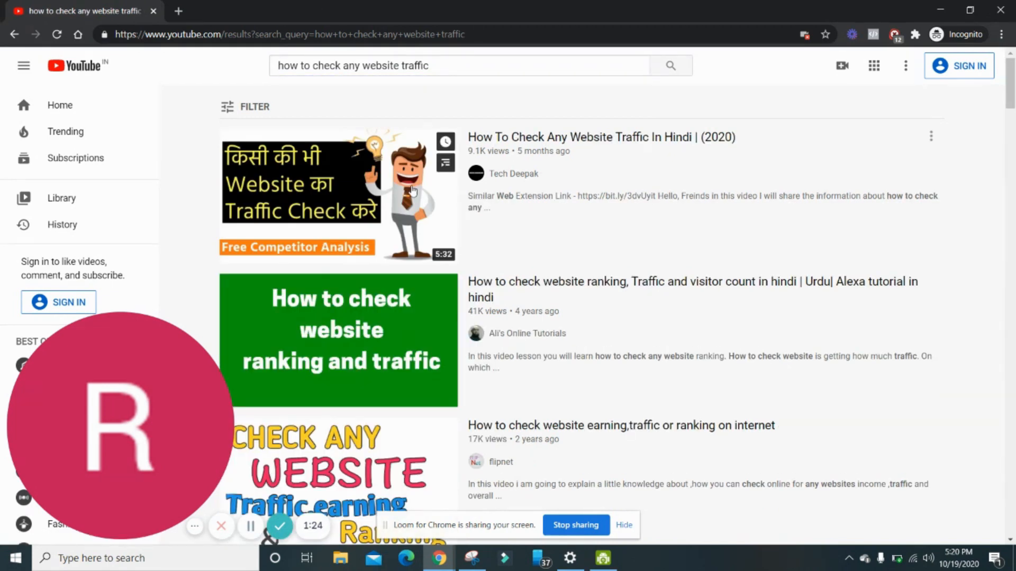
pyautogui.moveTo(389, 191)
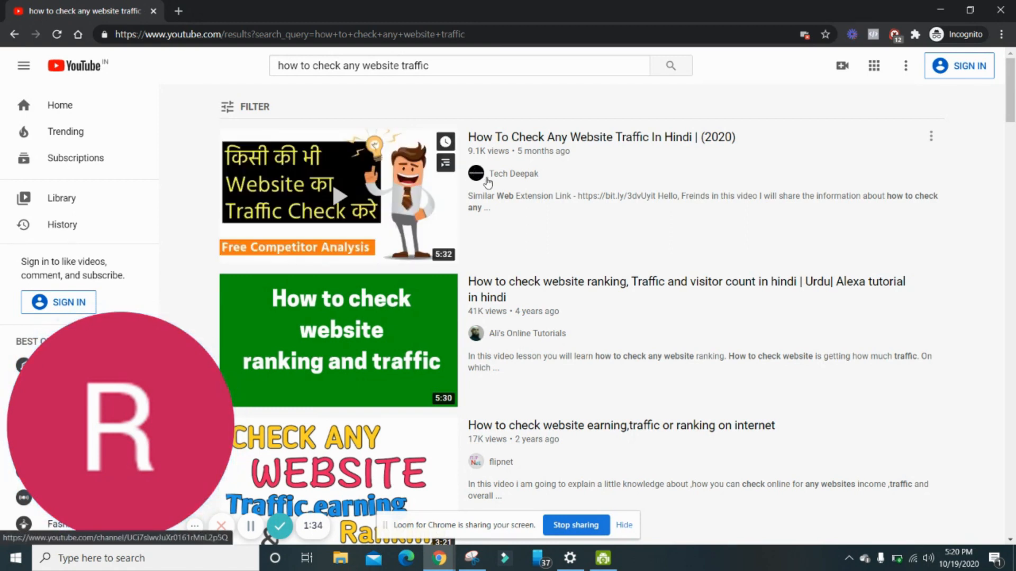
# Replace the query and search for the suggested phrase "how to buy expired domain in hindi".
pyautogui.click(449, 66)
pyautogui.hotkey('ctrl', 'shift', 'Left')
pyautogui.hotkey('ctrl', 'shift', 'Left')
pyautogui.hotkey('ctrl', 'shift', 'Left')
pyautogui.hotkey('ctrl', 'shift', 'Left')
pyautogui.hotkey('ctrl', 'shift', 'Left')
pyautogui.hotkey('ctrl', 'shift', 'Left')
pyautogui.write('how t')
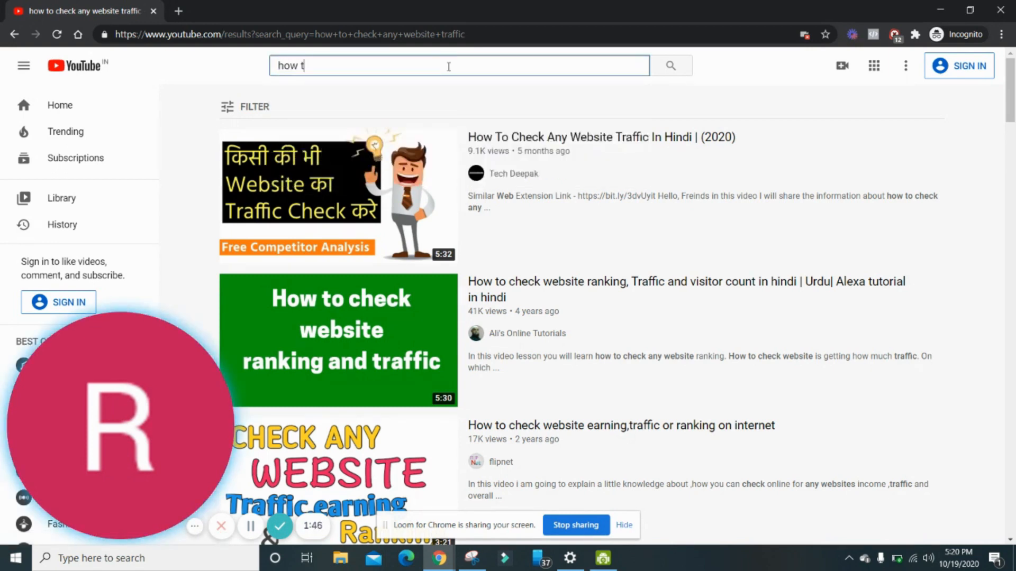
pyautogui.write('o buy expired')
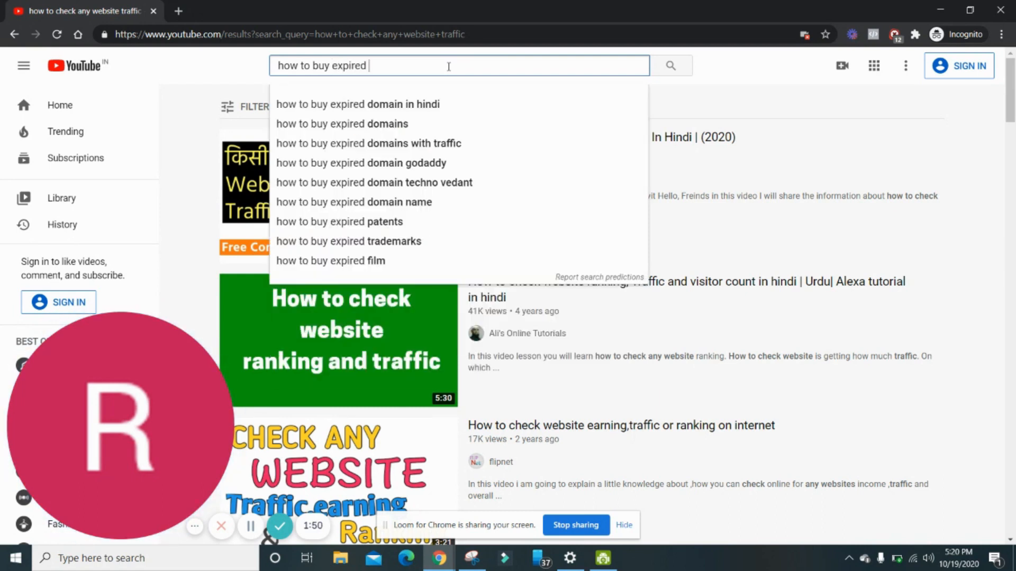
pyautogui.press('Down')
pyautogui.press('Return')
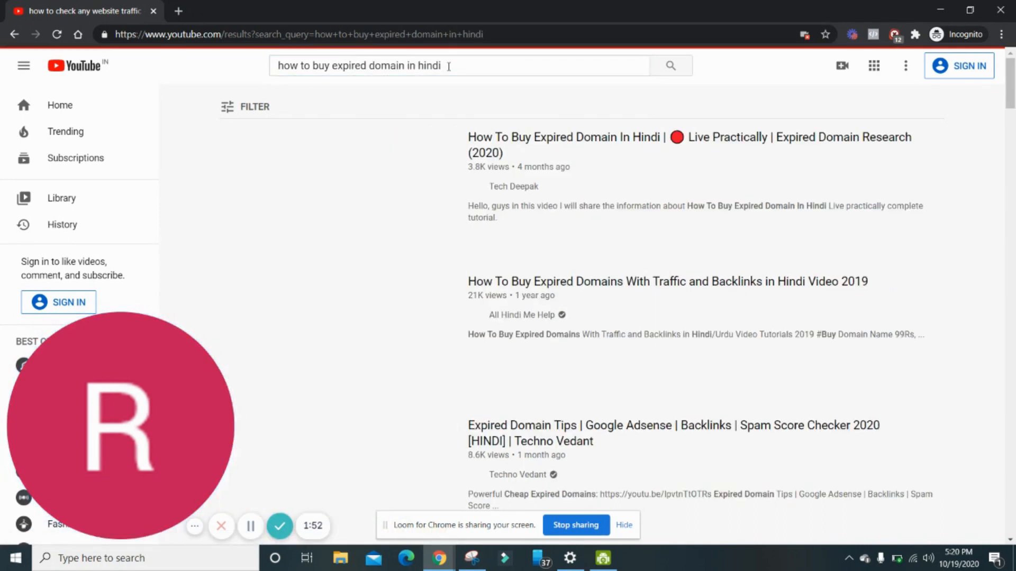
pyautogui.moveTo(677, 198)
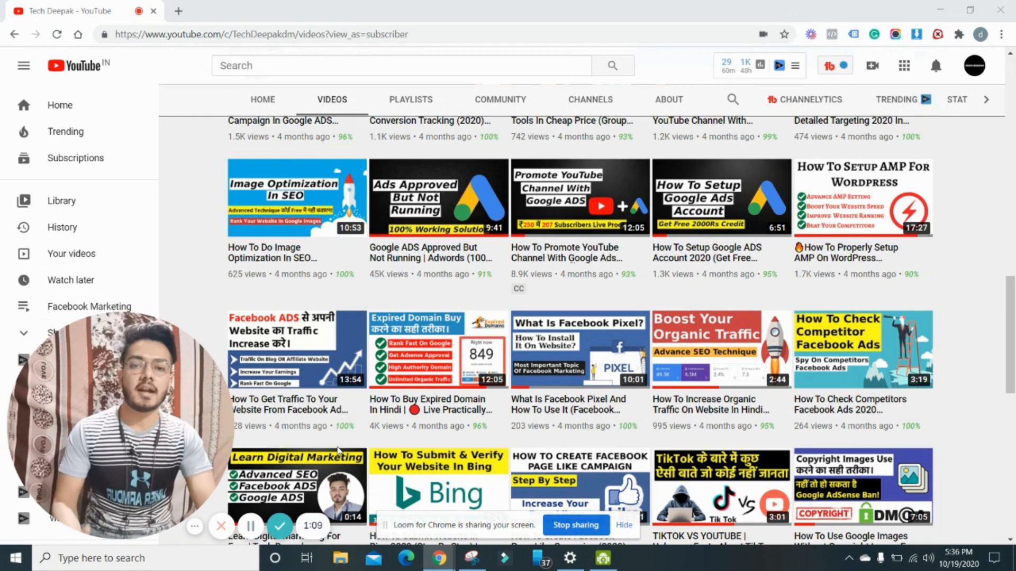
# Open youtube.com in a new tab of the regular, signed-in browser window.
pyautogui.moveTo(339, 455)
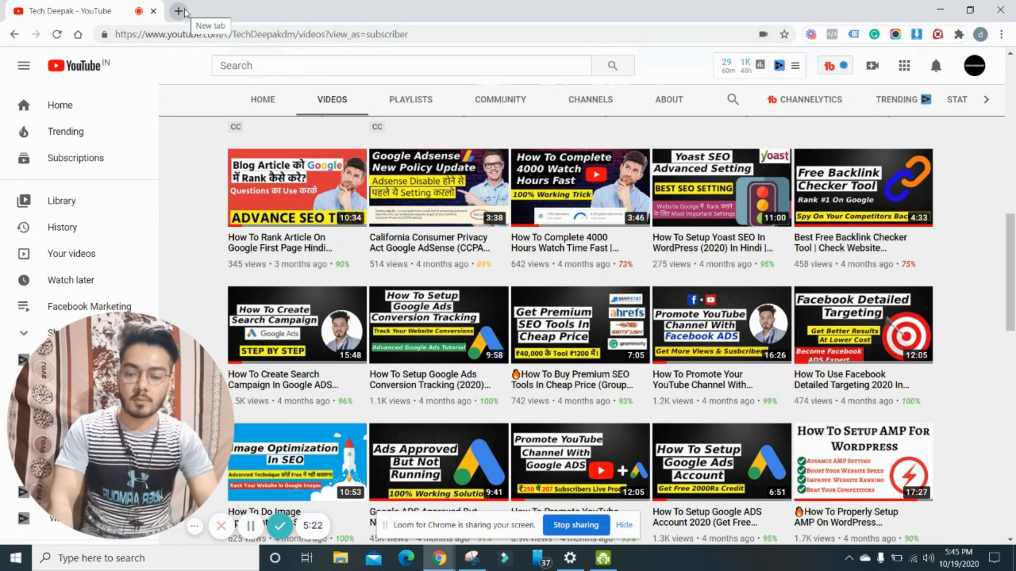
pyautogui.click(184, 11)
pyautogui.write('you')
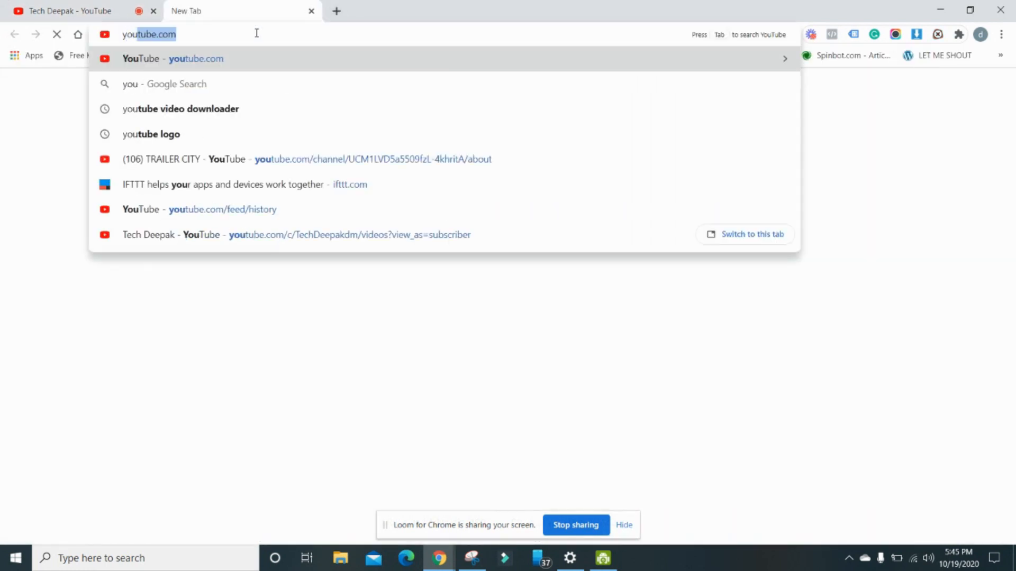
pyautogui.press('Return')
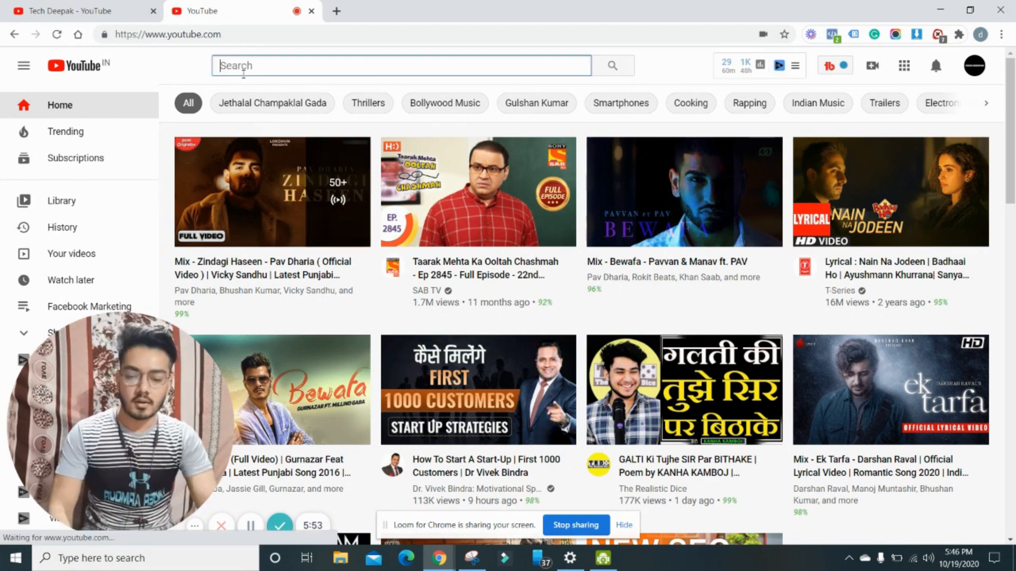
# Search YouTube for "how to make samosa at home in hindi".
pyautogui.click(243, 74)
pyautogui.write('hd')
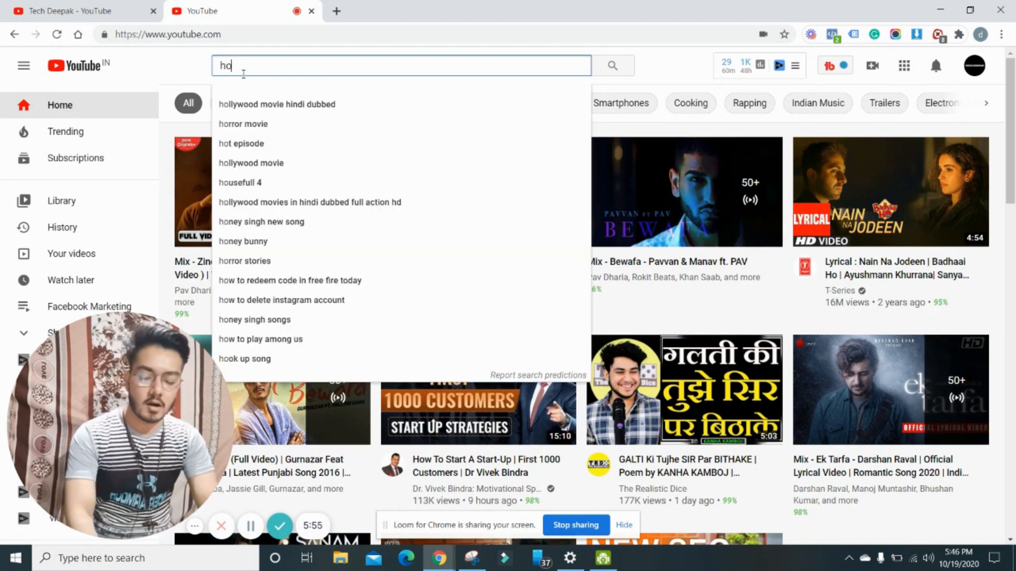
pyautogui.write('w to ')
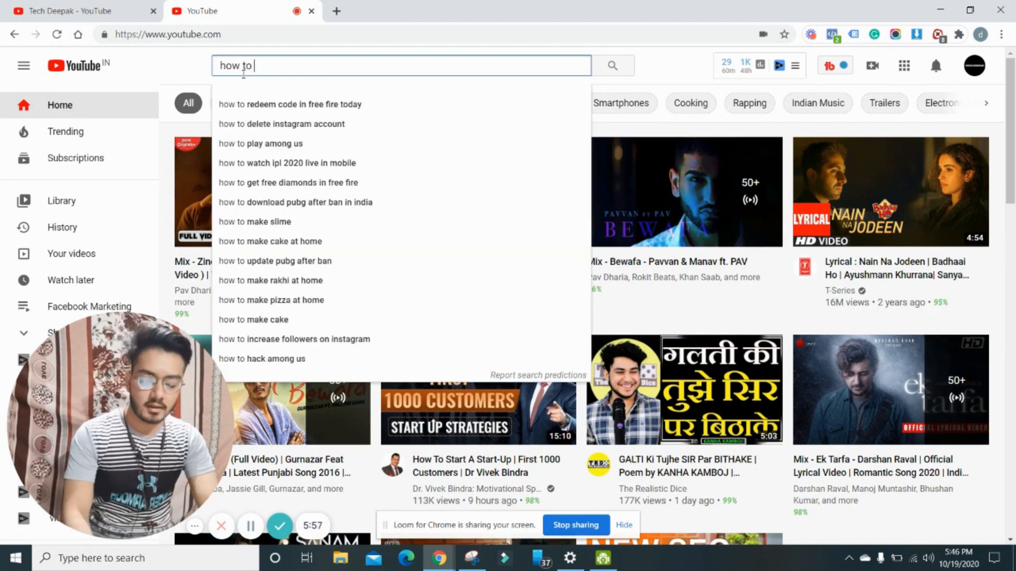
pyautogui.write('make samosa at home in hindi')
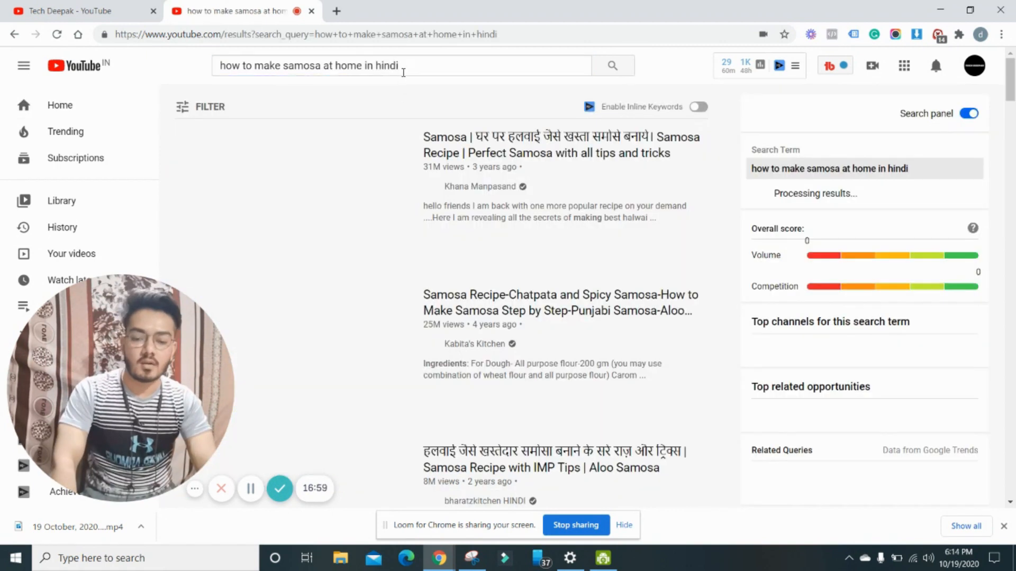
# Examine the query's autocomplete suggestions and search for "how to make samosa at home in hindi easy".
pyautogui.click(406, 67)
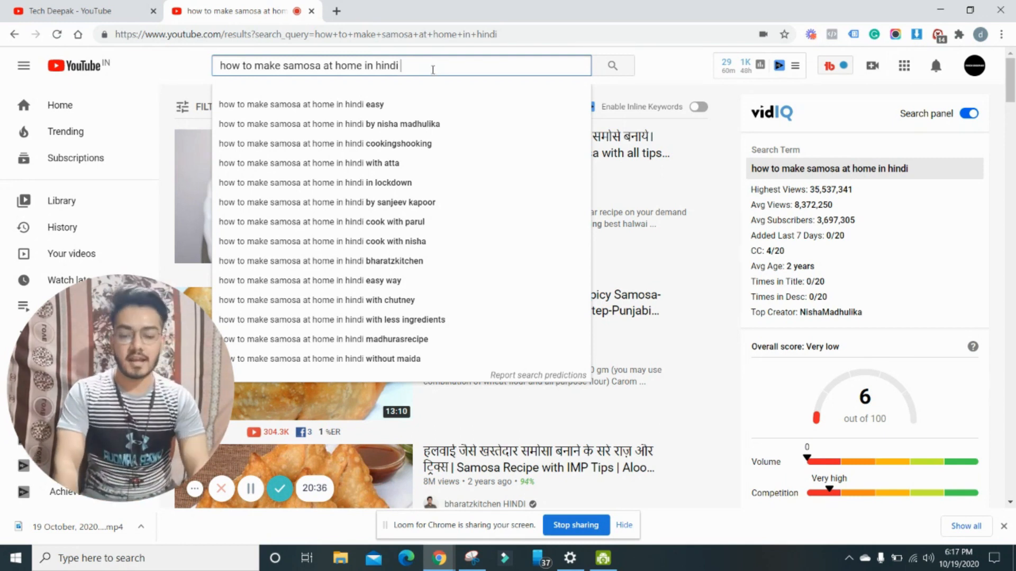
pyautogui.press('Down')
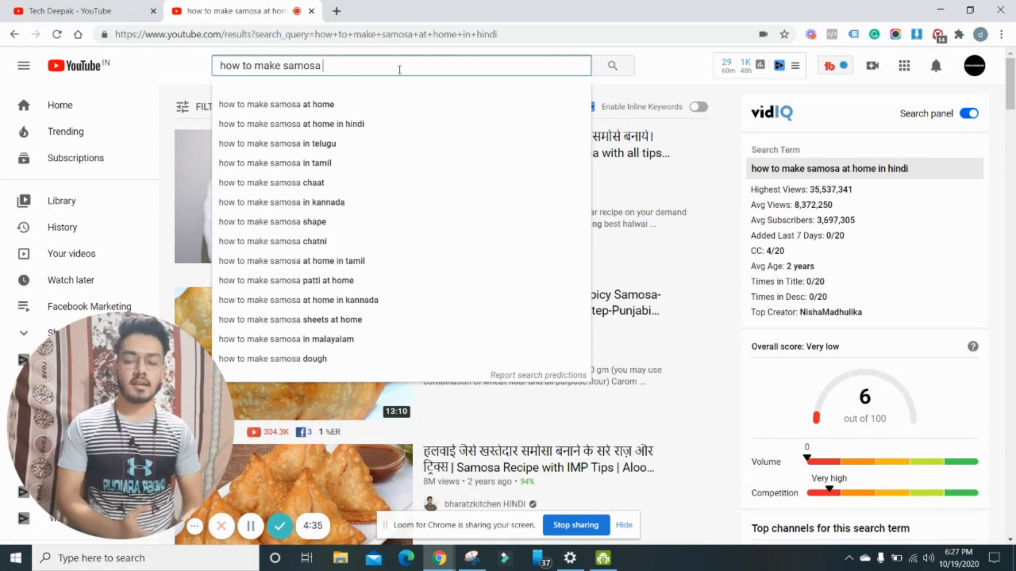
pyautogui.press('Down')
pyautogui.press('Down')
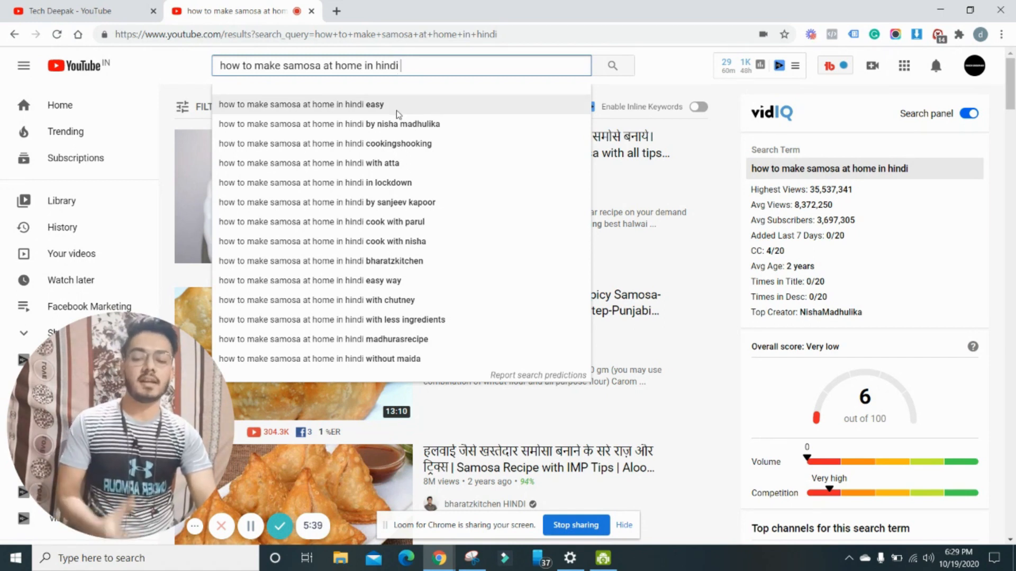
pyautogui.click(398, 113)
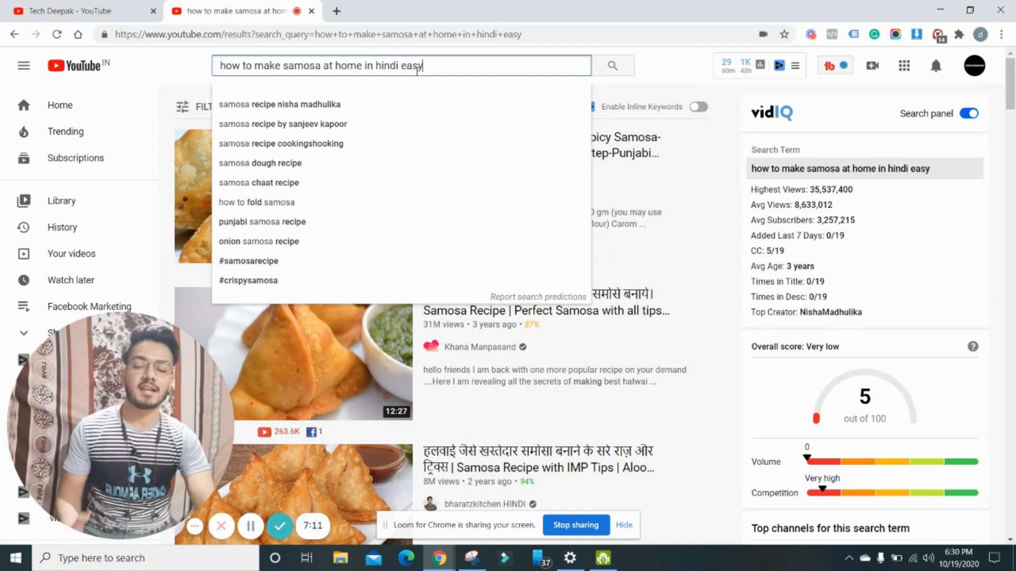
# Shorten the query to "how to make samosa at home in hindi" and go through its suggested completions one by one.
pyautogui.tripleClick(422, 64)
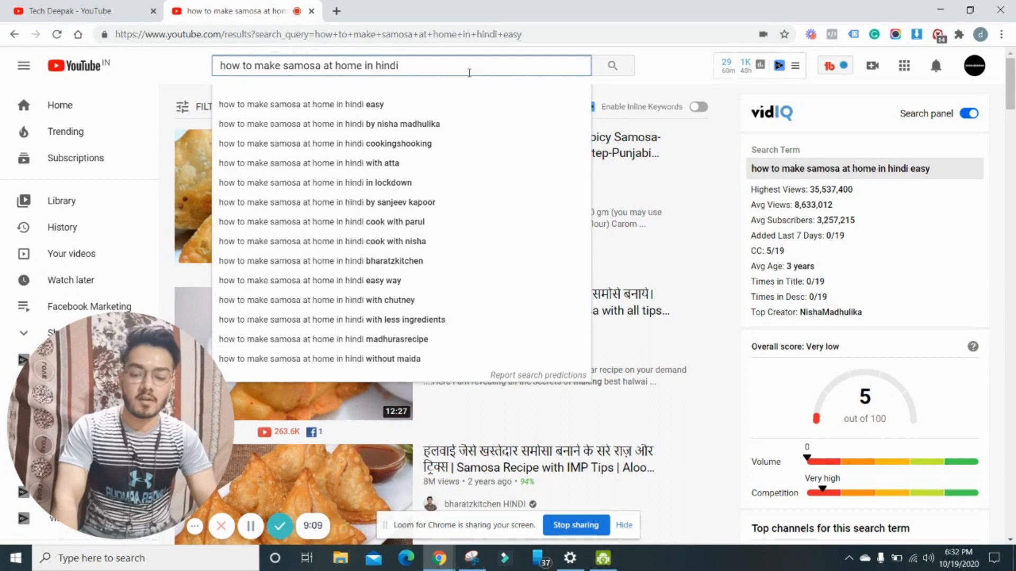
pyautogui.press('Down')
pyautogui.press('Down')
pyautogui.press('Down')
pyautogui.press('Down')
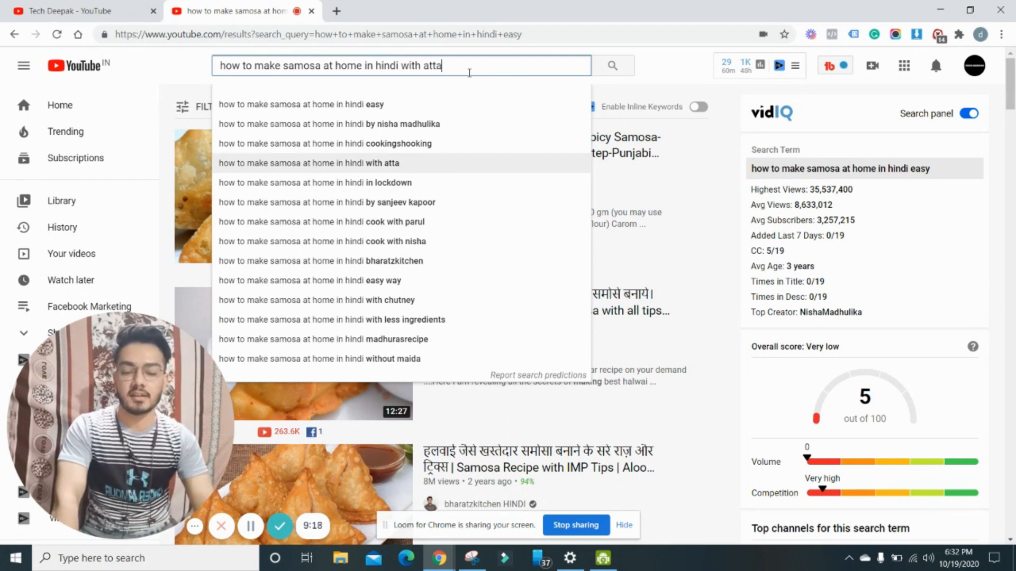
pyautogui.press('Down')
pyautogui.press('Down')
pyautogui.press('Down')
pyautogui.press('Down')
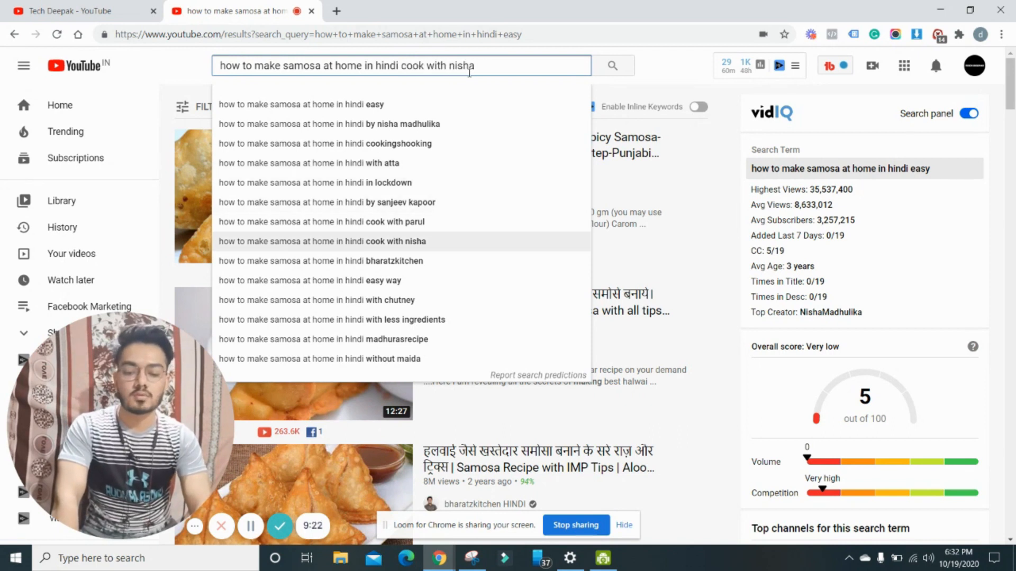
pyautogui.press('Down')
pyautogui.press('Down')
pyautogui.press('Down')
pyautogui.press('Up')
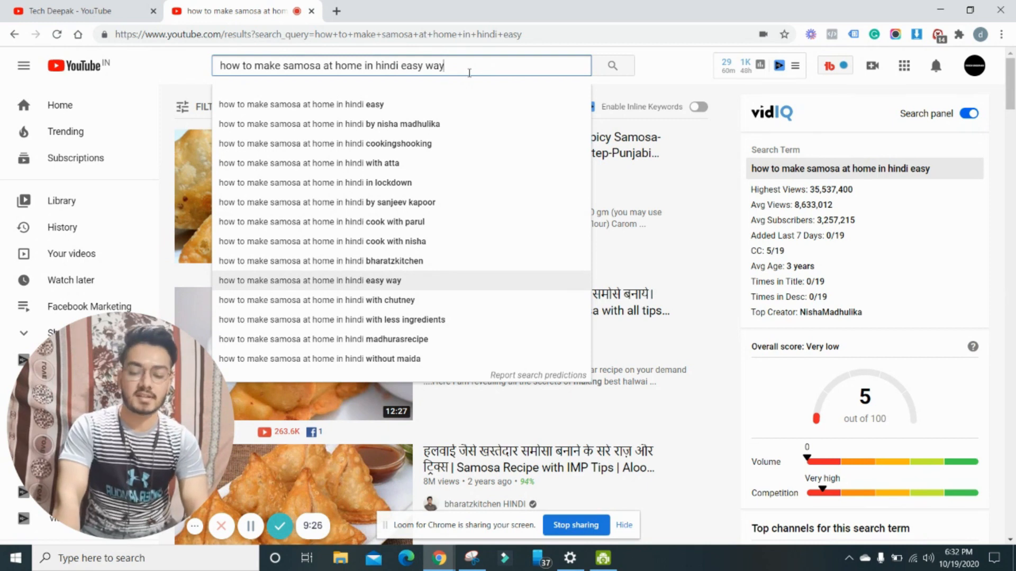
pyautogui.press('Down')
pyautogui.press('Down')
pyautogui.press('Down')
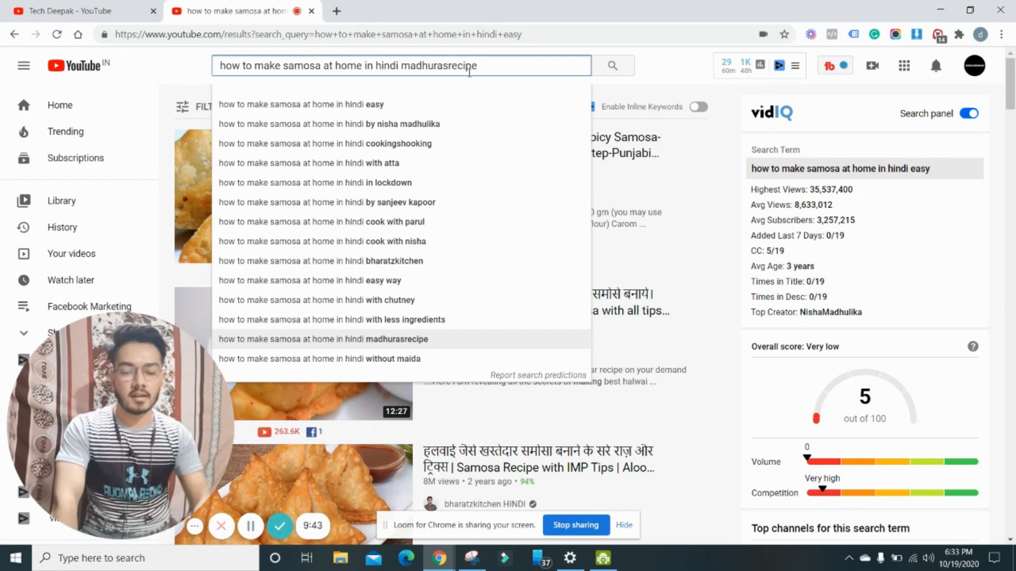
# Shorten the query to "how to make samosa at home" to list broader suggestions.
pyautogui.press('BackSpace')
pyautogui.press('BackSpace')
pyautogui.press('BackSpace')
pyautogui.press('BackSpace')
pyautogui.press('BackSpace')
pyautogui.press('BackSpace')
pyautogui.press('BackSpace')
pyautogui.press('BackSpace')
pyautogui.press('BackSpace')
pyautogui.press('BackSpace')
pyautogui.press('BackSpace')
pyautogui.press('BackSpace')
pyautogui.press('BackSpace')
pyautogui.press('BackSpace')
pyautogui.press('BackSpace')
pyautogui.press('BackSpace')
pyautogui.press('BackSpace')
pyautogui.press('BackSpace')
pyautogui.press('BackSpace')
pyautogui.press('BackSpace')
pyautogui.press('BackSpace')
pyautogui.press('BackSpace')
pyautogui.press('BackSpace')
pyautogui.press('BackSpace')
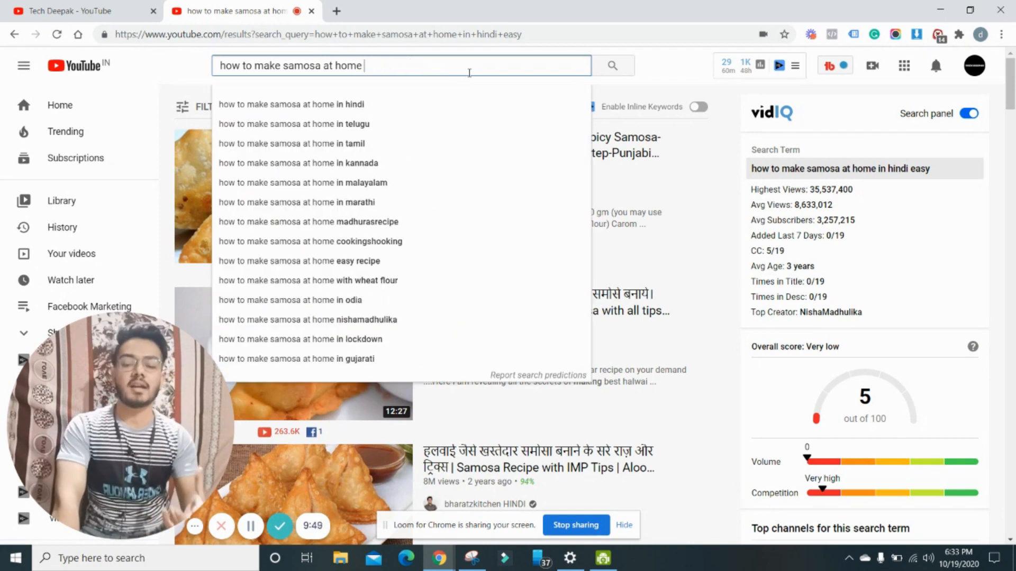
# Go through the language and recipe suggestions, and fill in the query "how to make samosa at home with wheat flour".
pyautogui.press('Down')
pyautogui.press('Down')
pyautogui.press('Down')
pyautogui.press('Down')
pyautogui.press('Down')
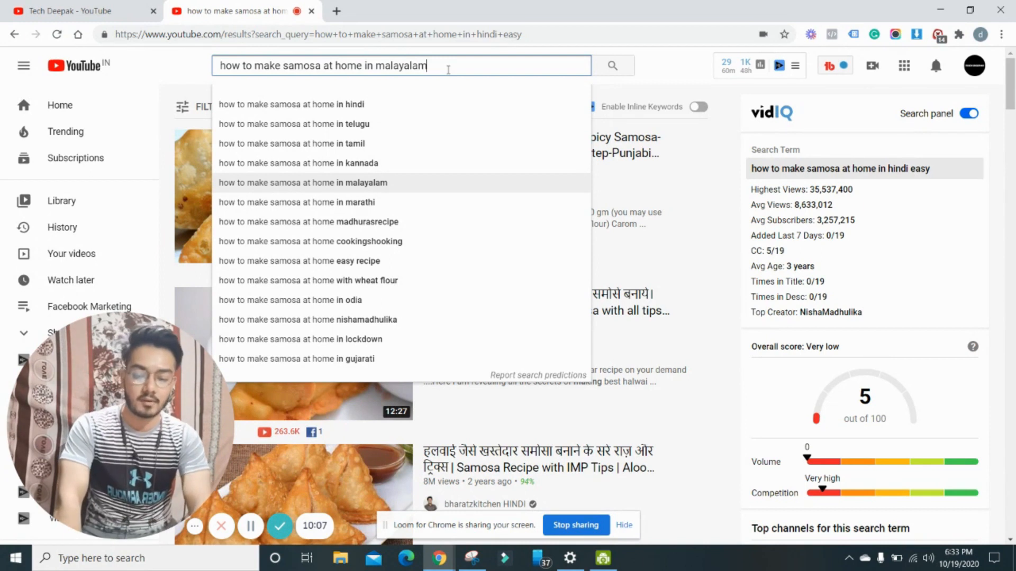
pyautogui.press('Up')
pyautogui.press('Up')
pyautogui.press('Up')
pyautogui.press('Up')
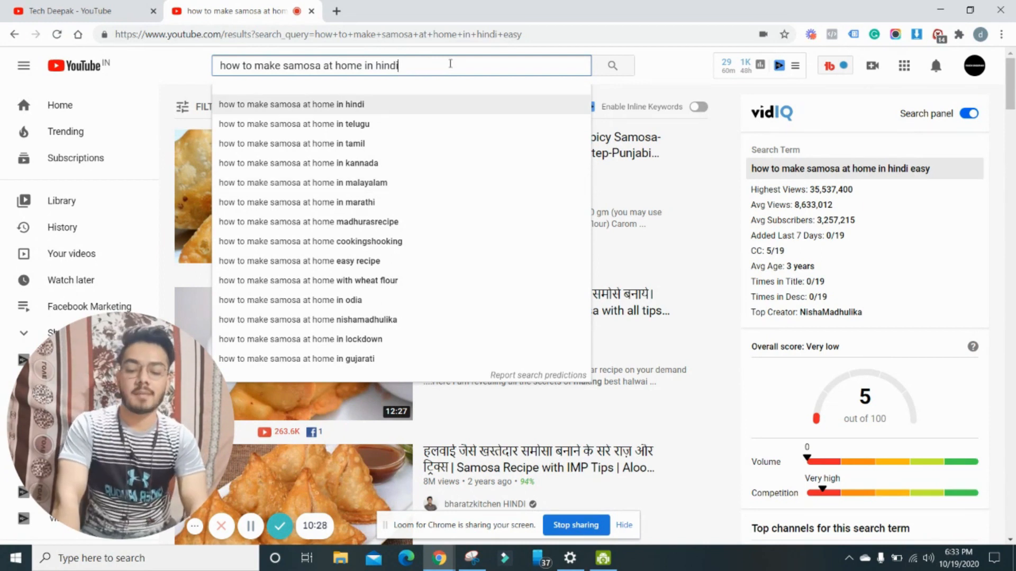
pyautogui.press('Down')
pyautogui.press('Down')
pyautogui.press('Down')
pyautogui.press('Down')
pyautogui.press('Down')
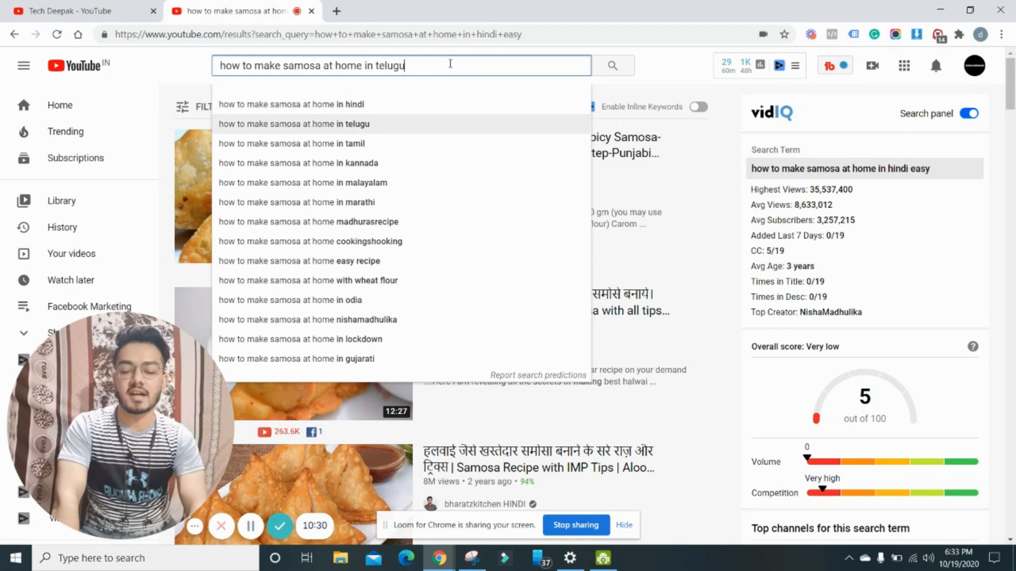
pyautogui.press('Down')
pyautogui.press('Down')
pyautogui.press('Down')
pyautogui.press('Down')
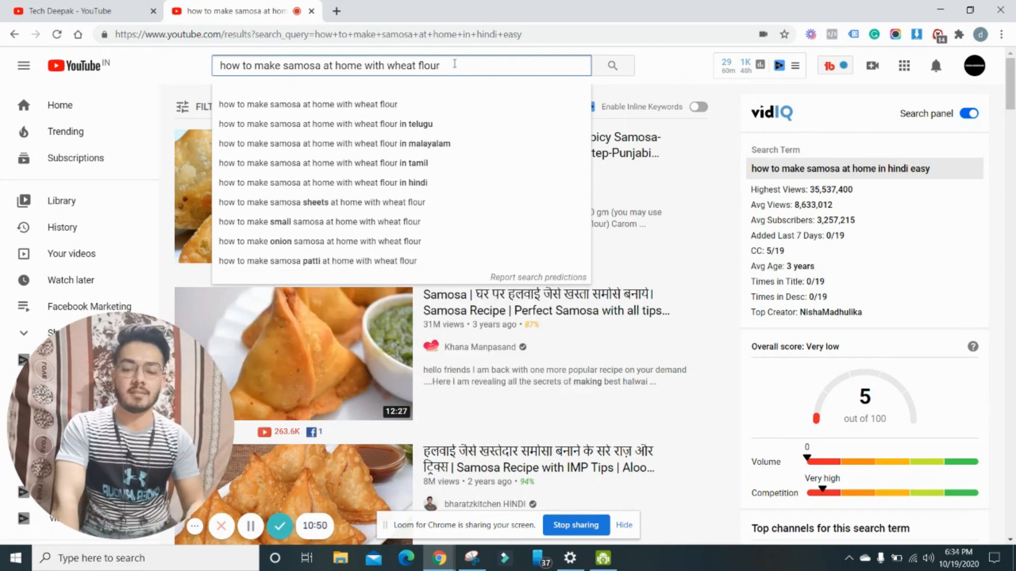
# Shorten the query to "how to make samosa" to bring up suggestions for the base phrase.
pyautogui.press('BackSpace')
pyautogui.press('BackSpace')
pyautogui.press('BackSpace')
pyautogui.press('BackSpace')
pyautogui.press('BackSpace')
pyautogui.press('BackSpace')
pyautogui.press('BackSpace')
pyautogui.press('BackSpace')
pyautogui.press('BackSpace')
pyautogui.press('BackSpace')
pyautogui.press('BackSpace')
pyautogui.press('BackSpace')
pyautogui.press('BackSpace')
pyautogui.press('BackSpace')
pyautogui.press('BackSpace')
pyautogui.press('BackSpace')
pyautogui.press('BackSpace')
pyautogui.press('BackSpace')
pyautogui.press('BackSpace')
pyautogui.press('BackSpace')
pyautogui.press('BackSpace')
pyautogui.press('BackSpace')
pyautogui.press('BackSpace')
pyautogui.press('BackSpace')
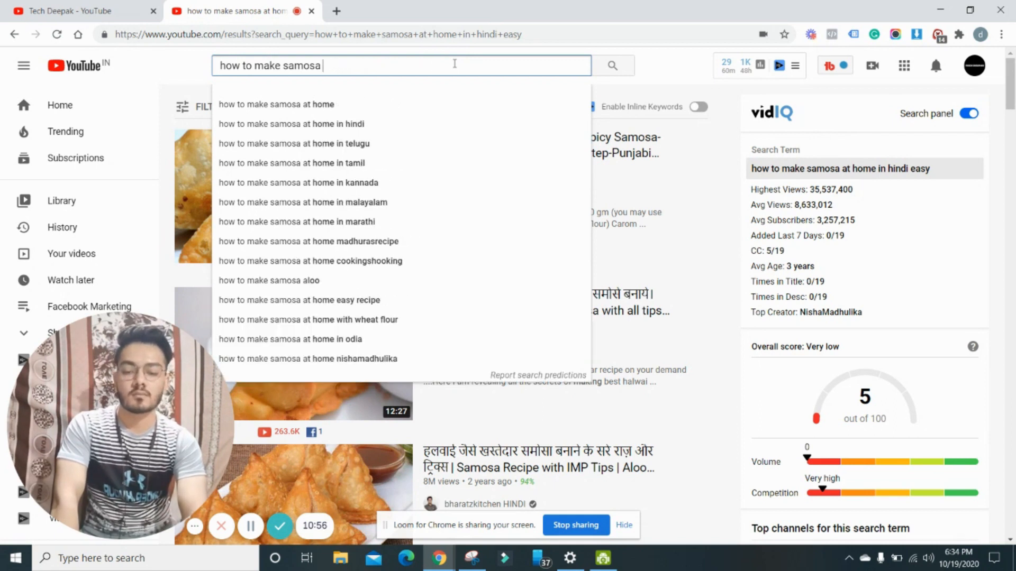